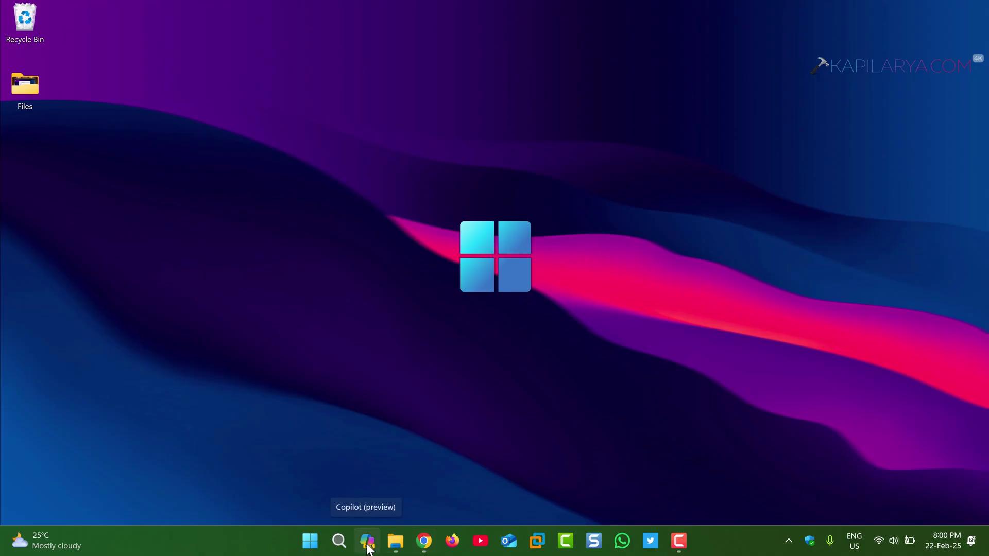
- Ask the Copilot app 'what is kapilarya.com' and close it once it answers
{"action": "left_click", "coordinate": [369, 541]}
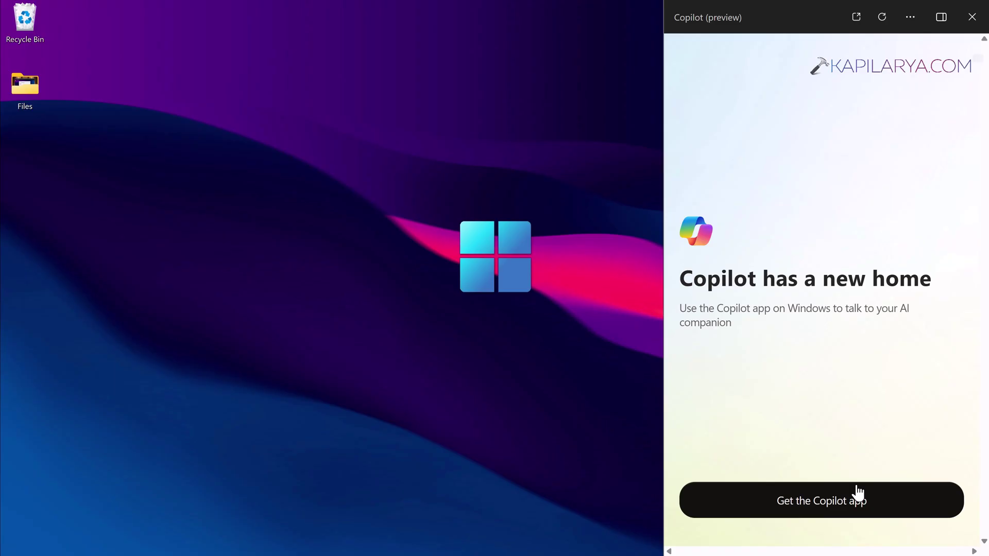
{"action": "left_click", "coordinate": [972, 17]}
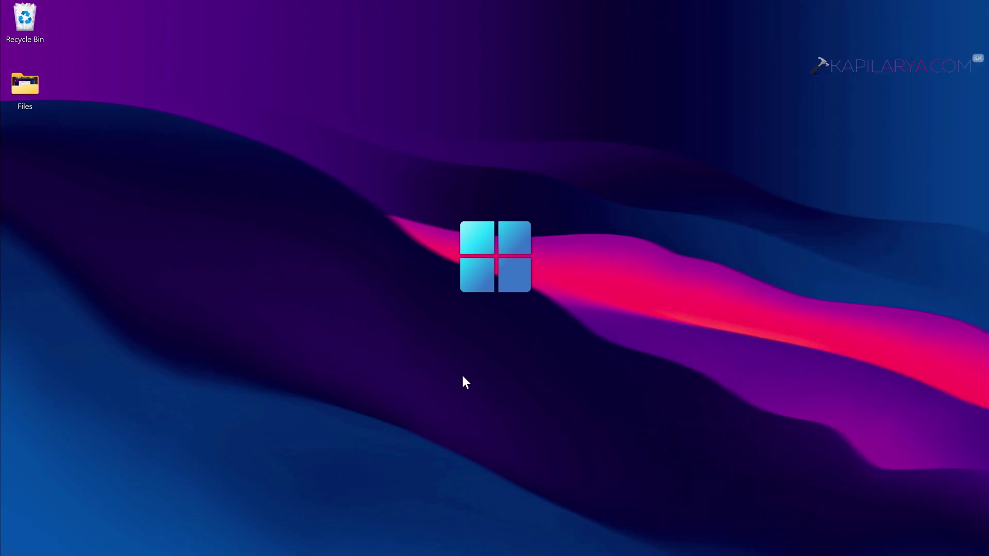
{"action": "left_click", "coordinate": [339, 543]}
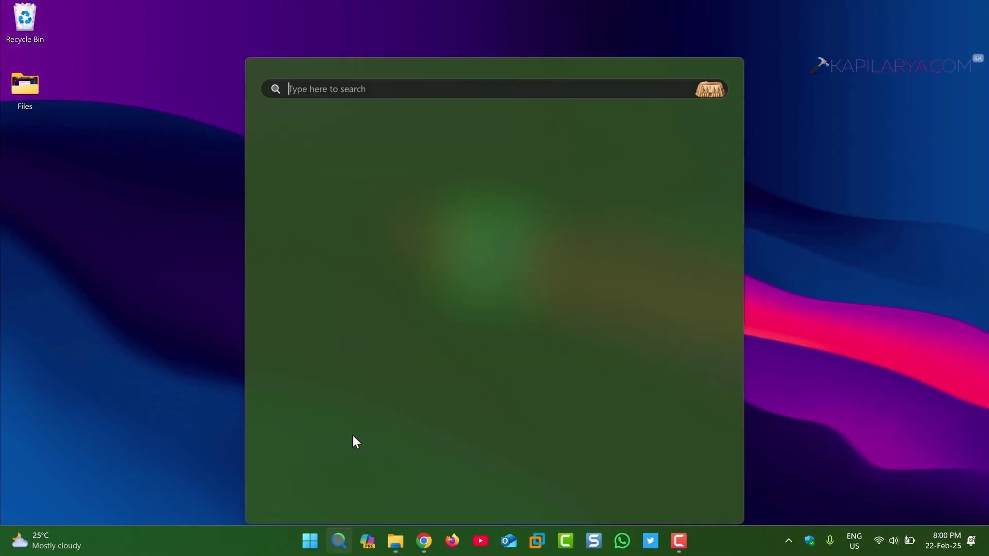
{"action": "type", "text": "copilot"}
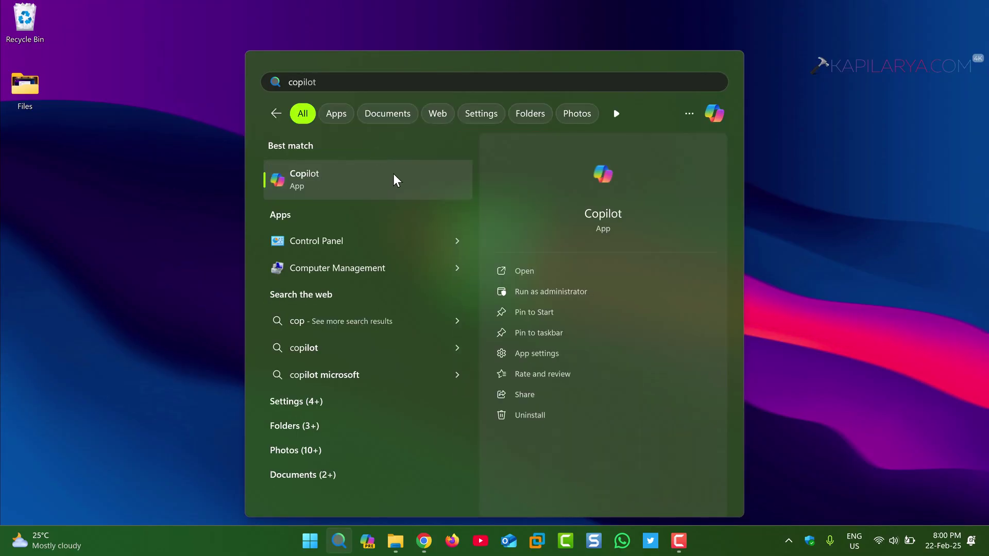
{"action": "left_click", "coordinate": [539, 270]}
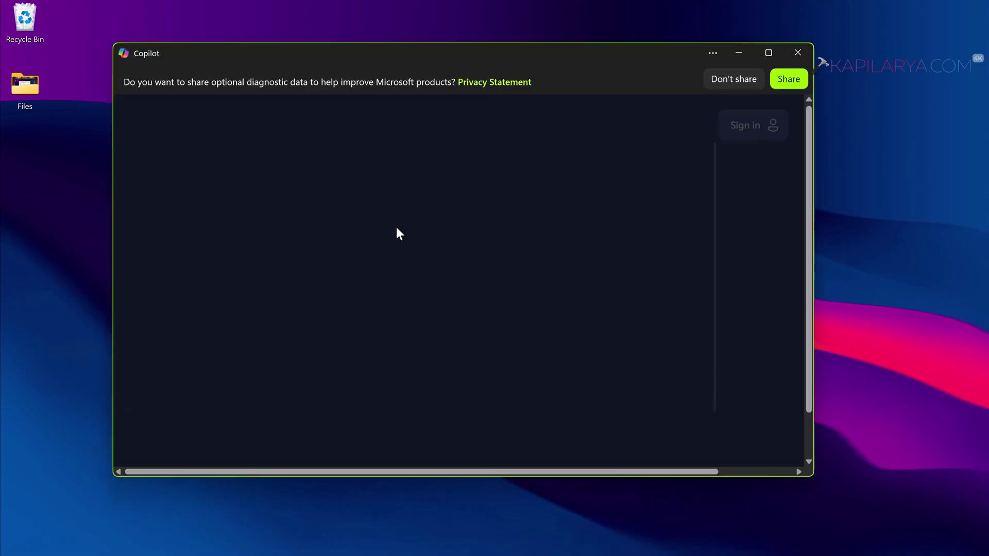
{"action": "type", "text": "what"}
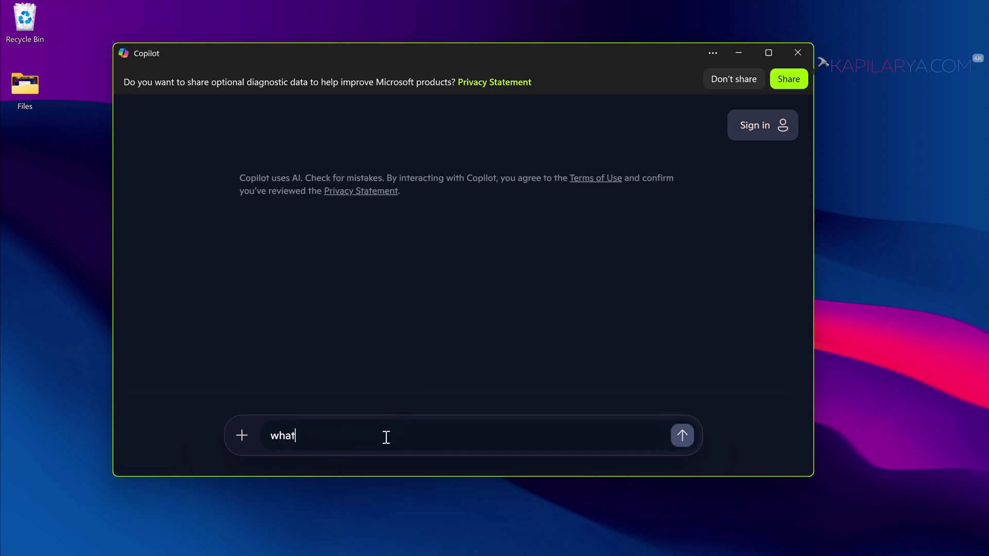
{"action": "type", "text": " kapilarya.com"}
{"action": "key", "text": "Return"}
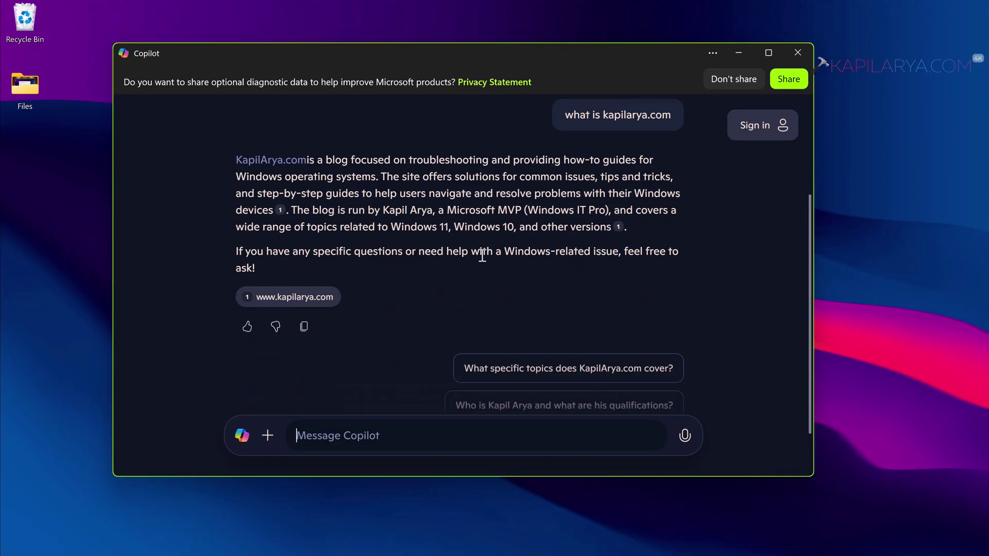
{"action": "scroll", "coordinate": [408, 256], "scroll_direction": "up", "scroll_amount": 3}
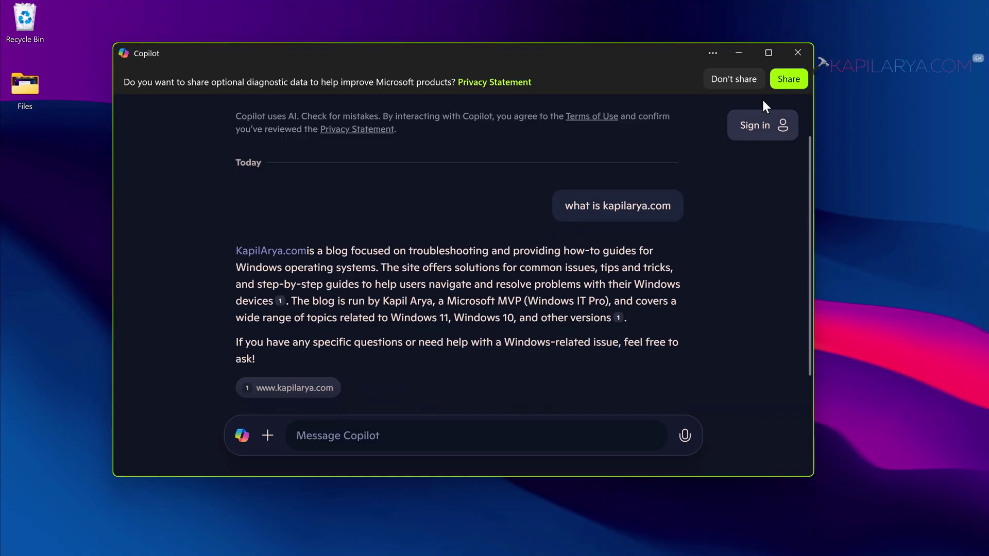
{"action": "left_click", "coordinate": [798, 53]}
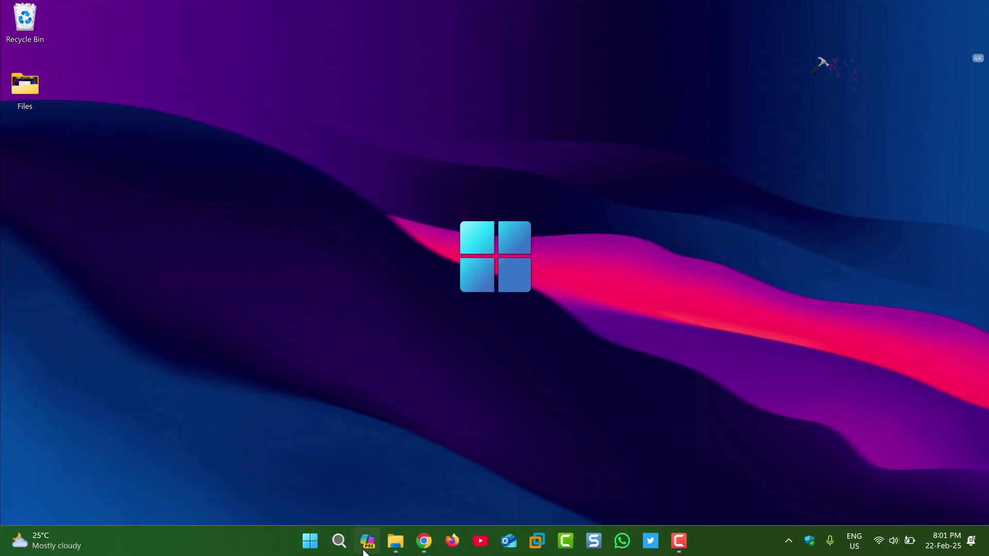
- Find Copilot in Windows search and confirm Uninstall to remove the app
{"action": "left_click", "coordinate": [338, 541]}
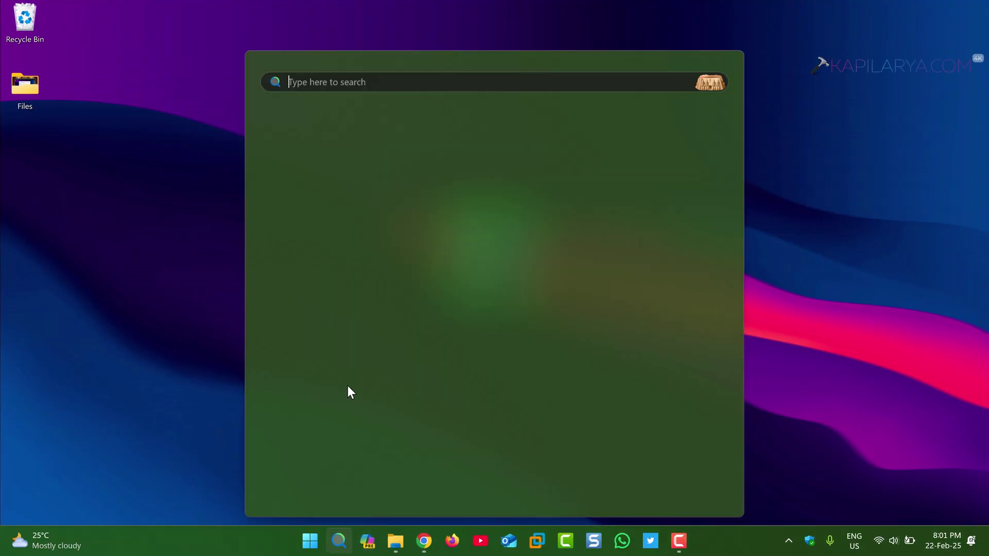
{"action": "type", "text": "cop"}
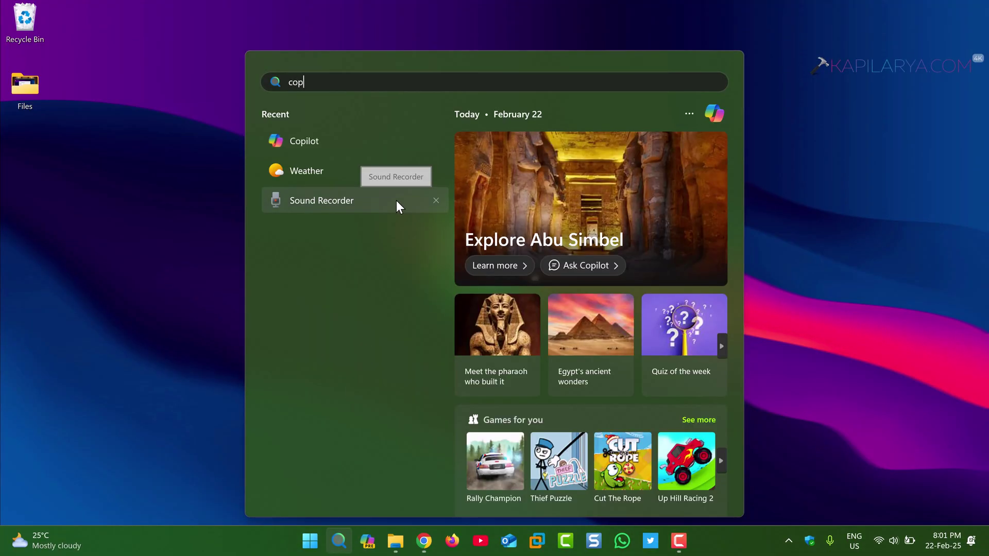
{"action": "type", "text": "ilot"}
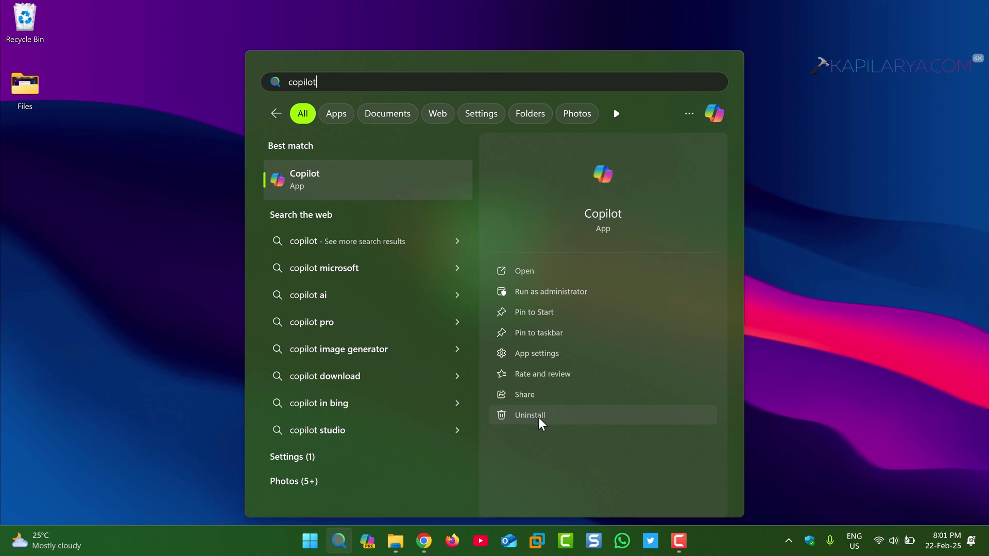
{"action": "left_click", "coordinate": [541, 418]}
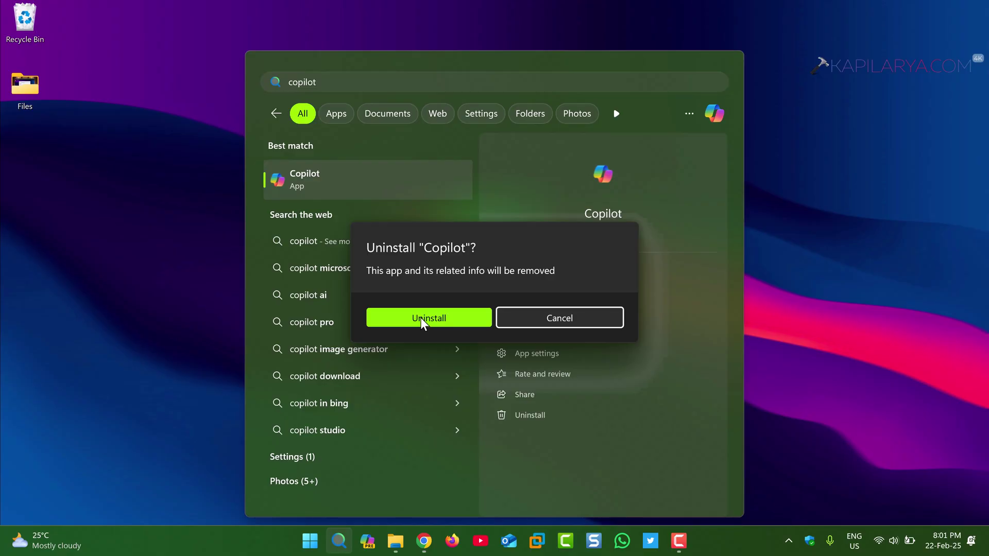
{"action": "left_click", "coordinate": [452, 322]}
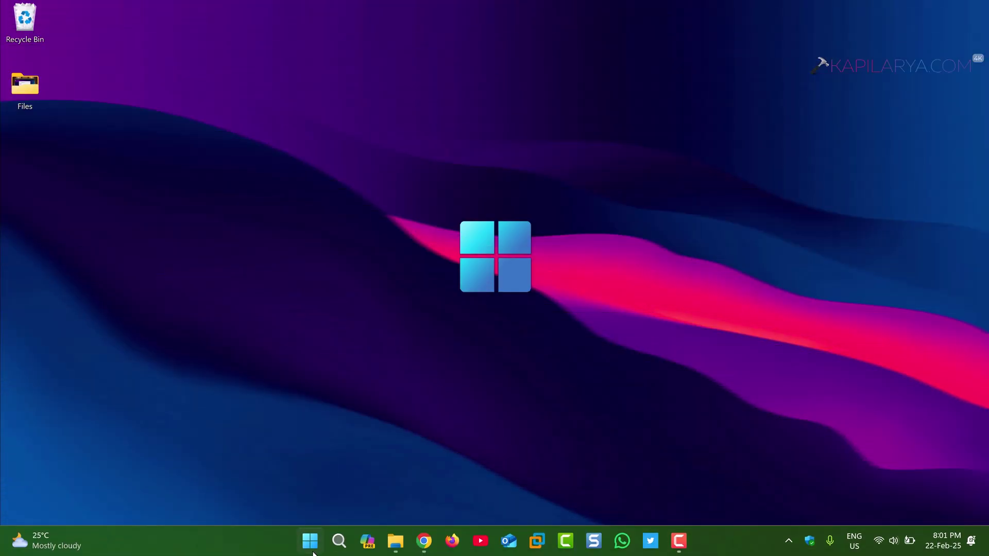
- Launch Registry Editor with regedit from the Win+X Run dialog
{"action": "right_click", "coordinate": [310, 541]}
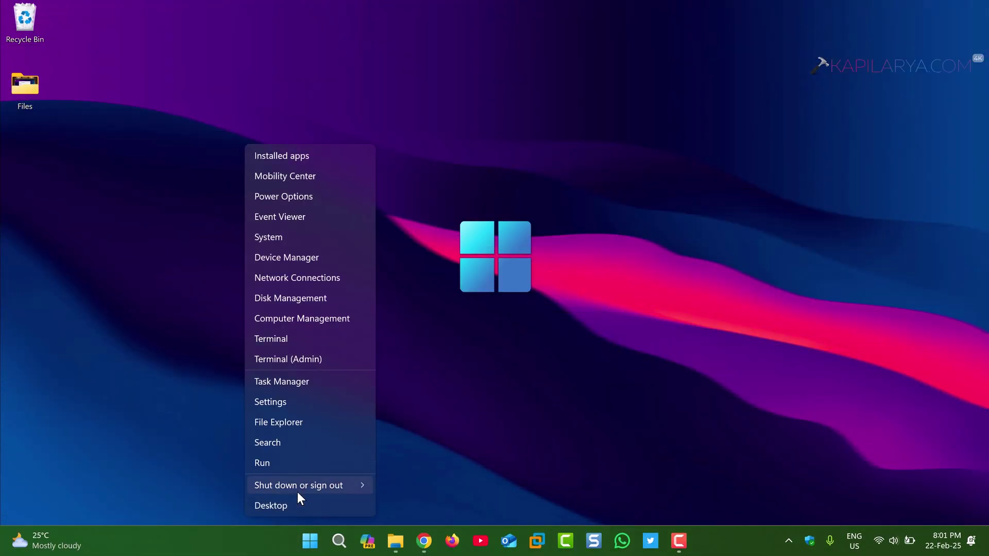
{"action": "left_click", "coordinate": [285, 463]}
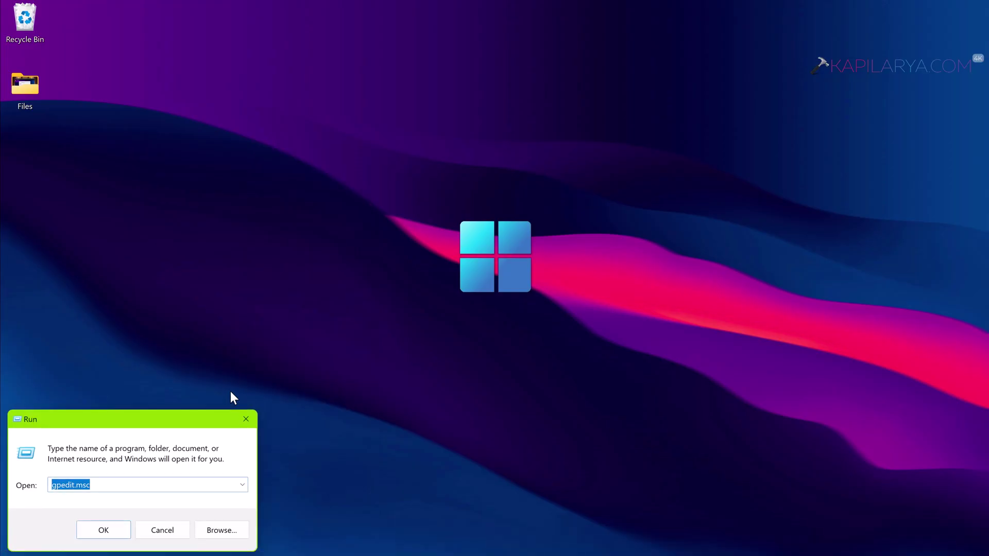
{"action": "type", "text": "re"}
{"action": "key", "text": "Down"}
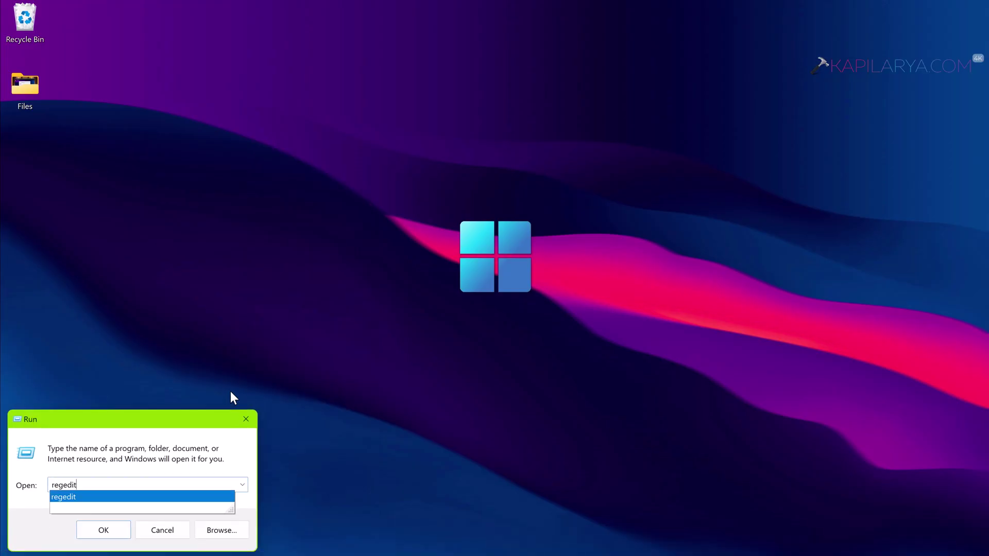
{"action": "key", "text": "Return"}
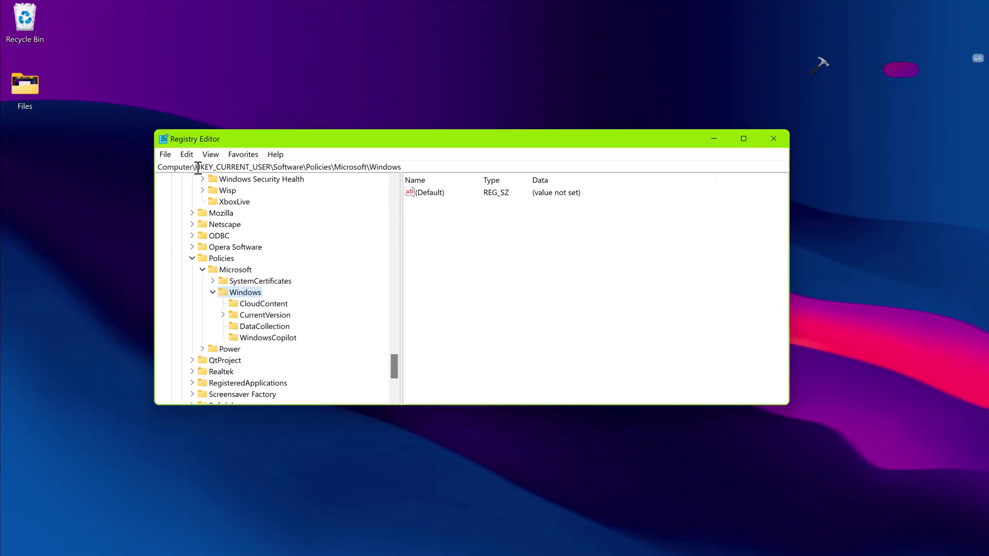
- Create the WindowsCopilot key under HKCU\Software\Policies\Microsoft\Windows with a TurnOffWindowsCopilot DWORD
{"action": "left_click_drag", "start_coordinate": [194, 167], "coordinate": [421, 163]}
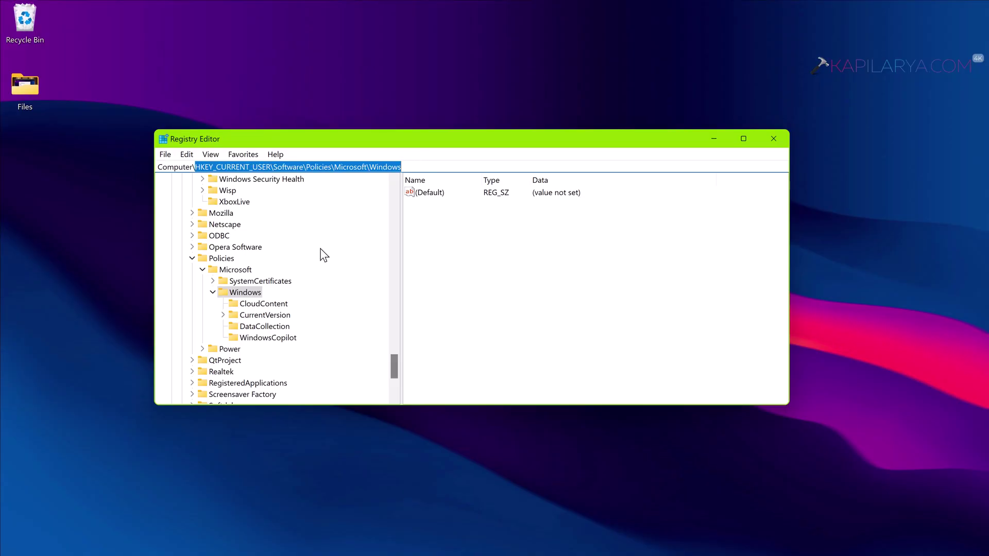
{"action": "left_click", "coordinate": [245, 293]}
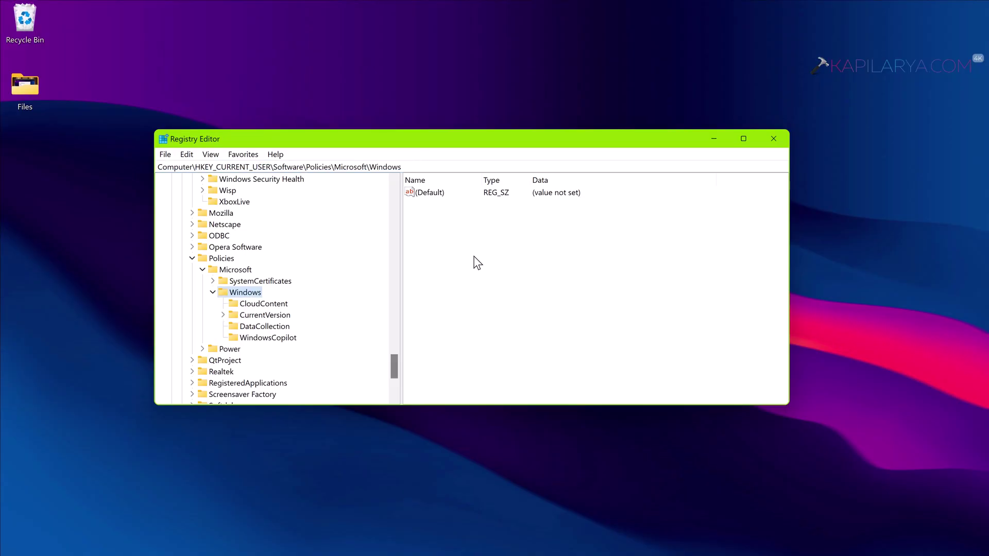
{"action": "left_click", "coordinate": [267, 337]}
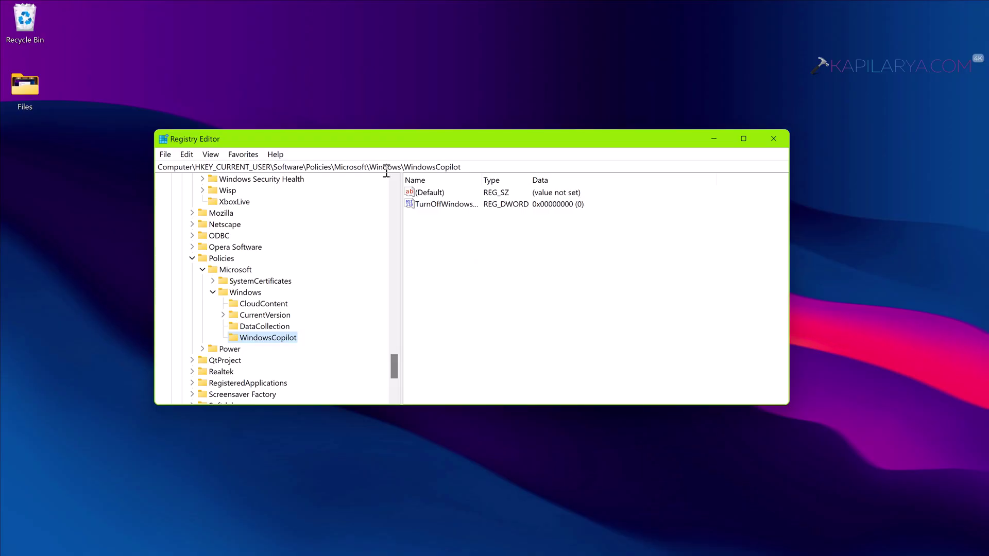
{"action": "left_click", "coordinate": [473, 167]}
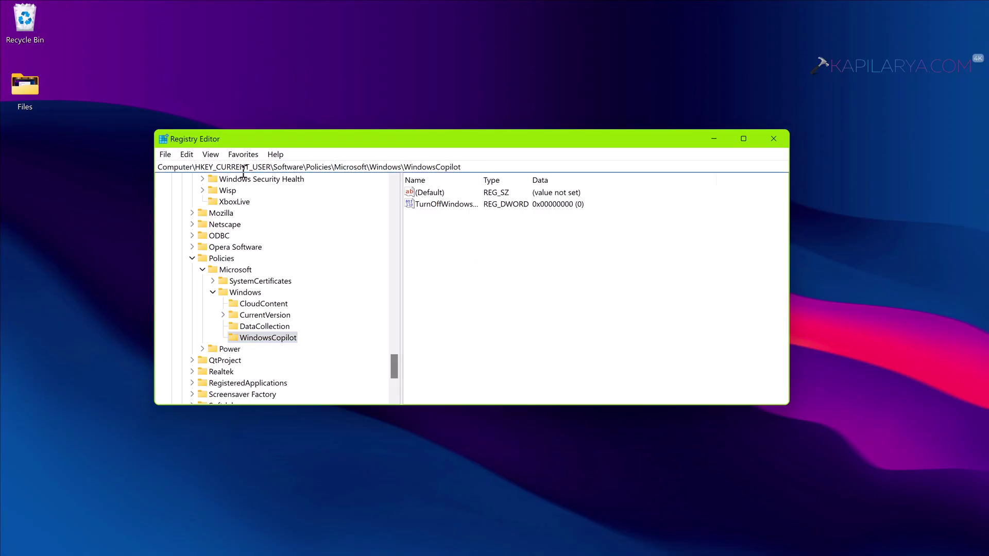
{"action": "left_click_drag", "start_coordinate": [197, 167], "coordinate": [402, 166]}
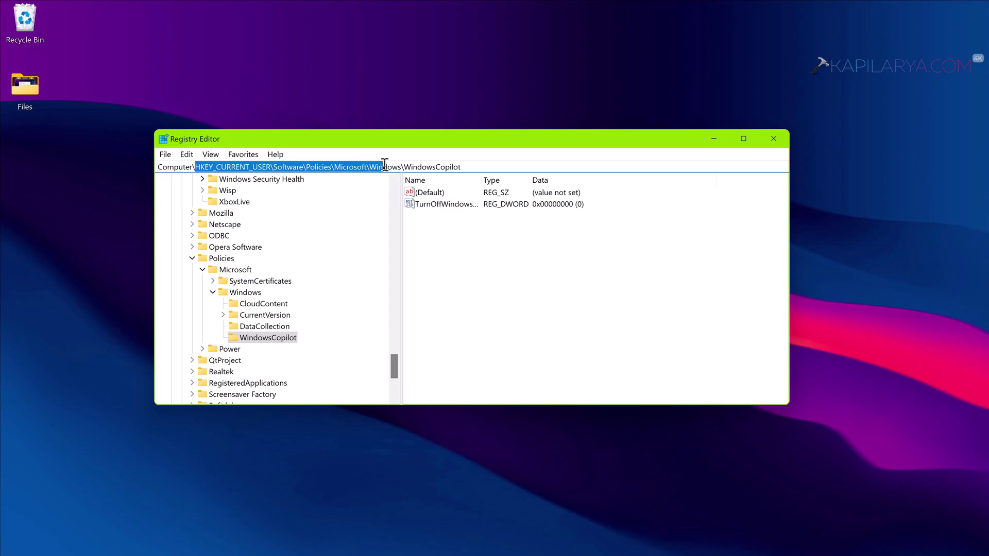
- Change TurnOffWindowsCopilot's value data from 0 to 1, then exit Registry Editor
{"action": "left_click", "coordinate": [274, 340]}
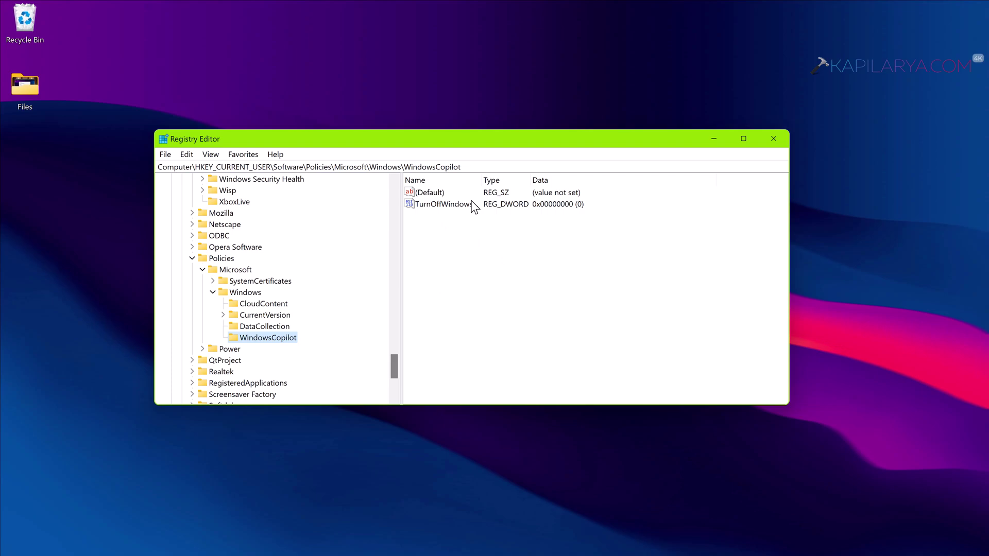
{"action": "left_click_drag", "start_coordinate": [483, 180], "coordinate": [528, 180]}
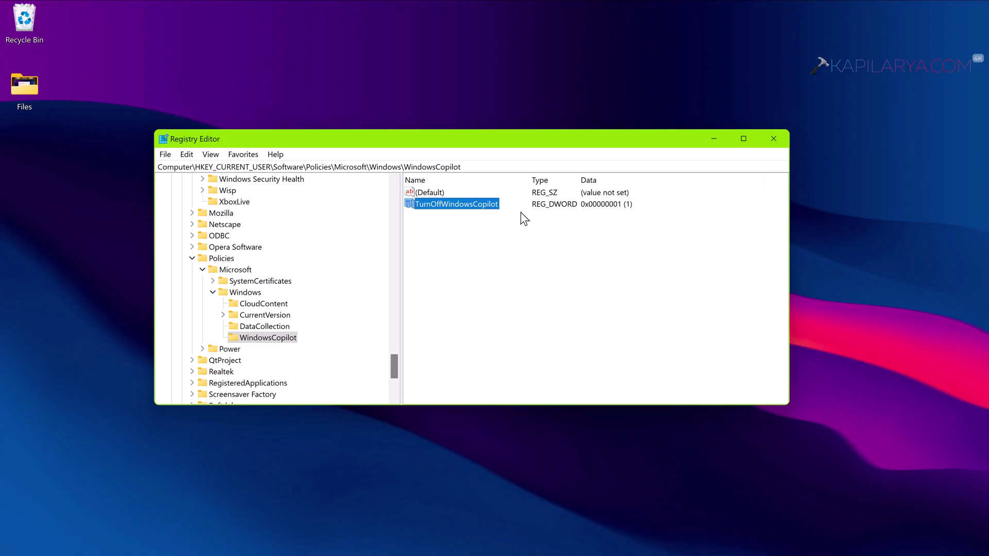
{"action": "left_click", "coordinate": [492, 278]}
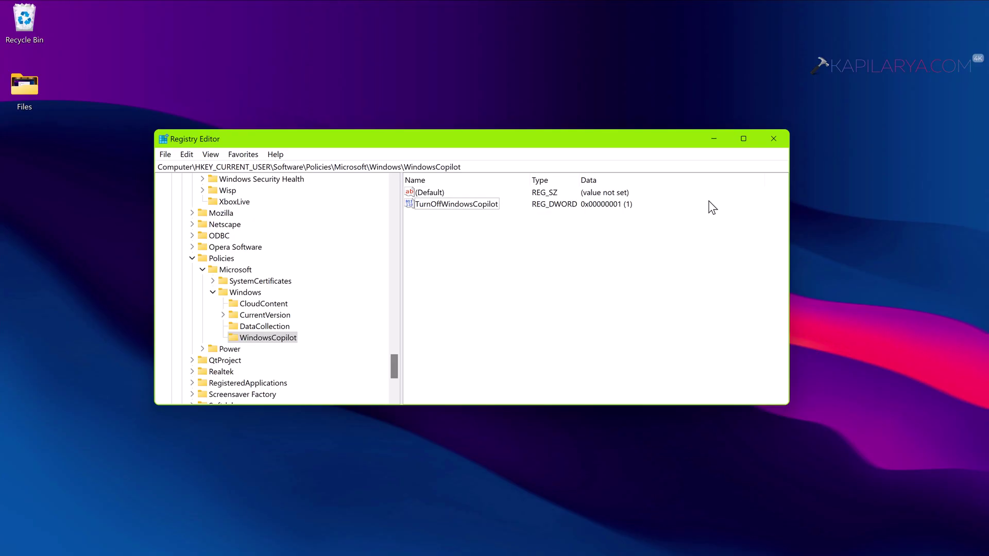
{"action": "left_click", "coordinate": [773, 140]}
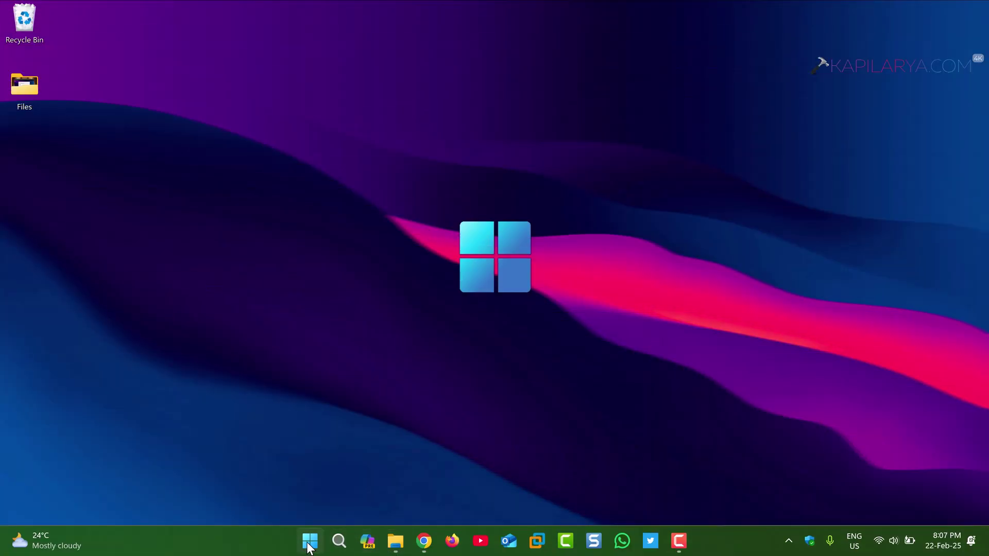
- Launch Local Group Policy Editor with gpedit.msc from the Win+X Run dialog
{"action": "right_click", "coordinate": [309, 541]}
{"action": "left_click", "coordinate": [283, 462]}
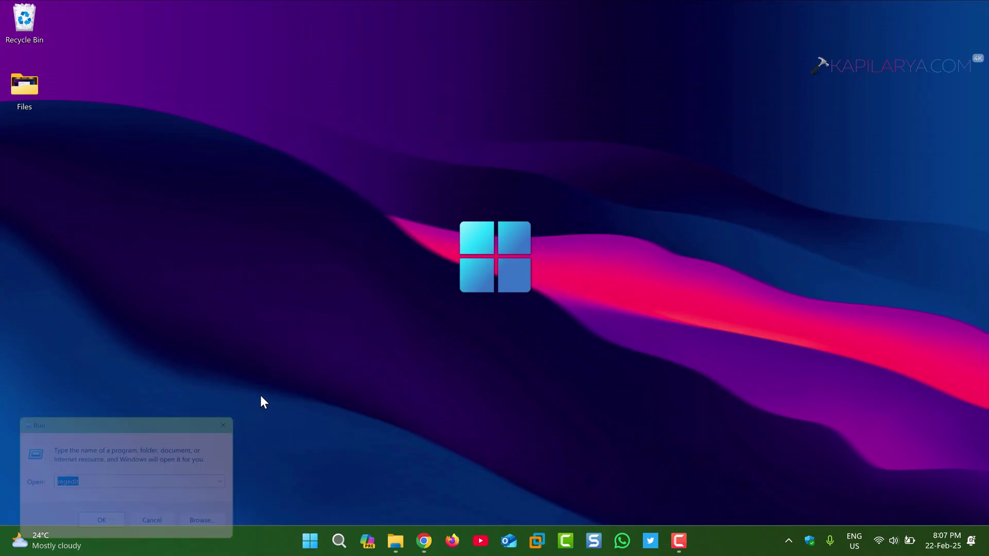
{"action": "type", "text": "g"}
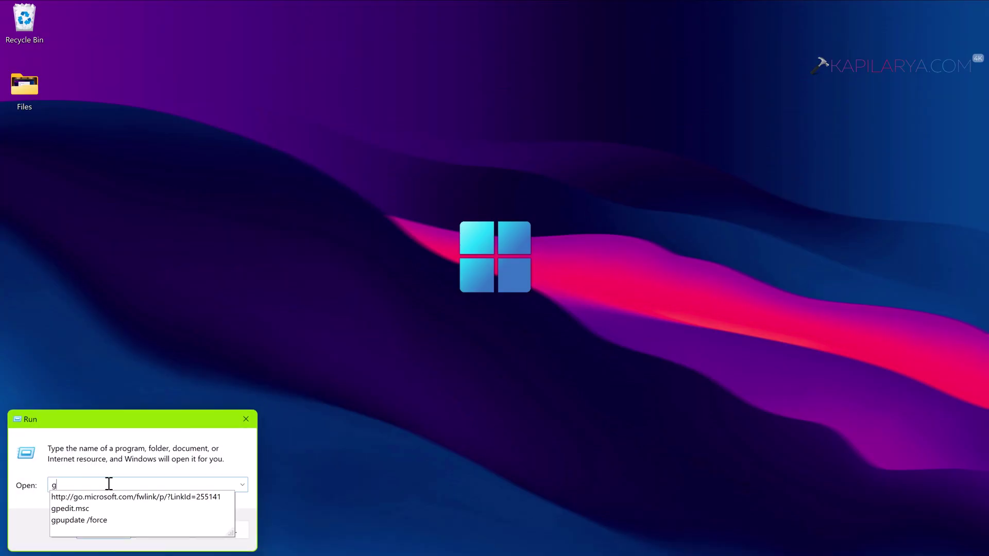
{"action": "type", "text": "pedit.msc"}
{"action": "key", "text": "Return"}
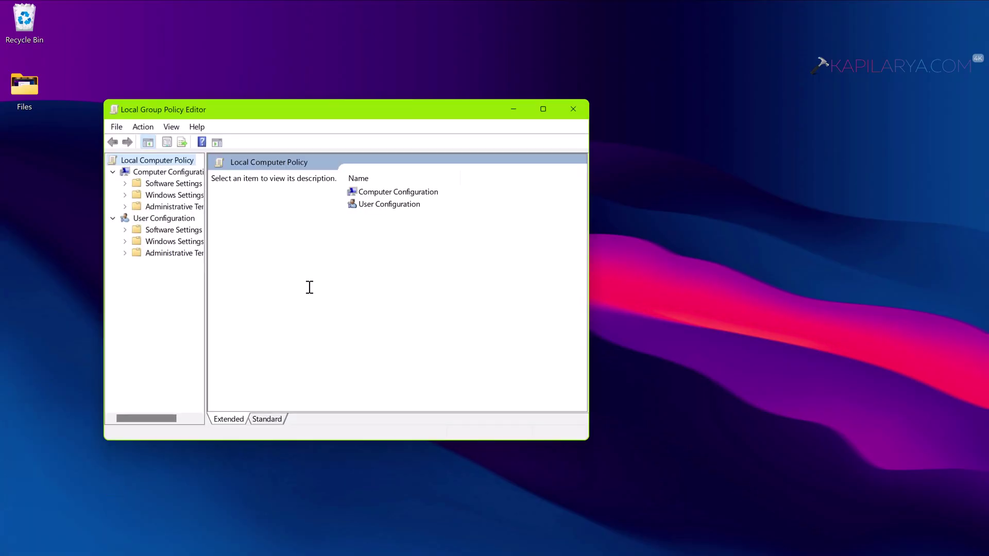
- Browse to User Configuration > Administrative Templates > Windows Components > Windows Copilot
{"action": "double_click", "coordinate": [192, 255]}
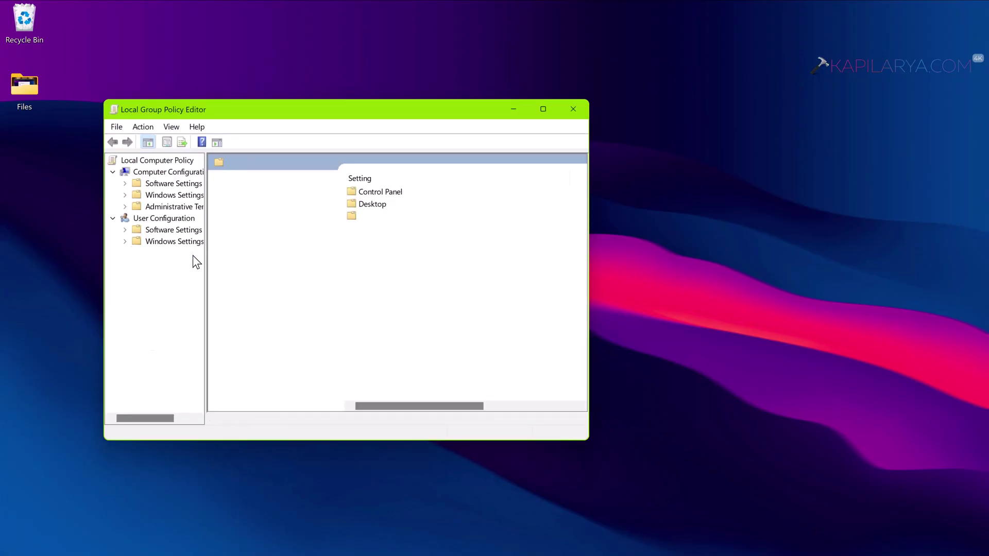
{"action": "left_click_drag", "start_coordinate": [205, 253], "coordinate": [256, 253]}
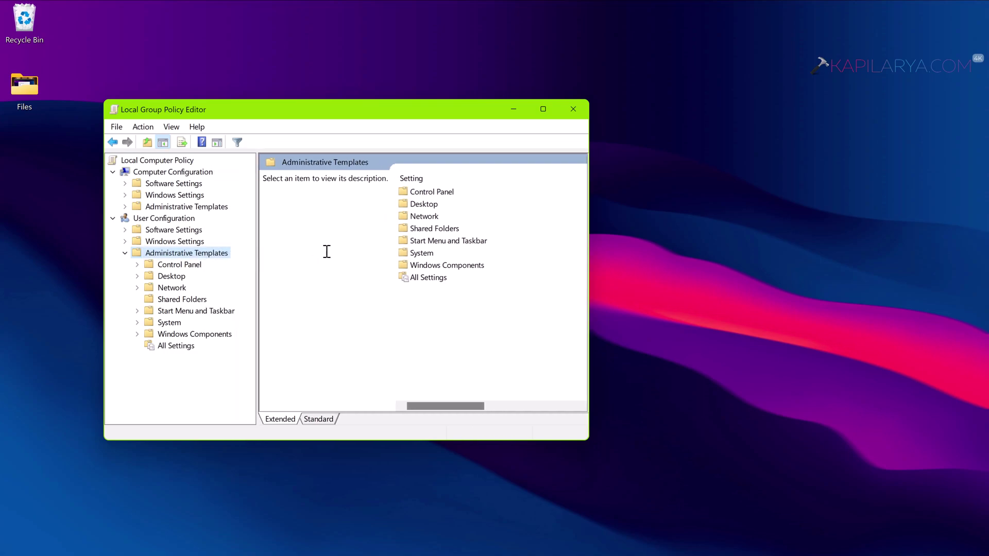
{"action": "double_click", "coordinate": [422, 267]}
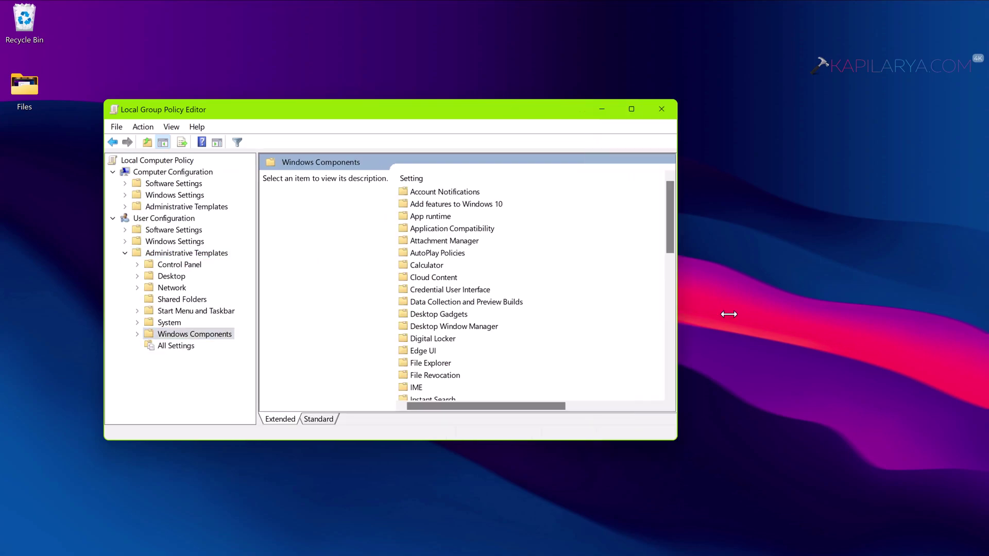
{"action": "left_click_drag", "start_coordinate": [589, 319], "coordinate": [771, 319]}
{"action": "scroll", "coordinate": [669, 302], "scroll_direction": "down", "scroll_amount": 10}
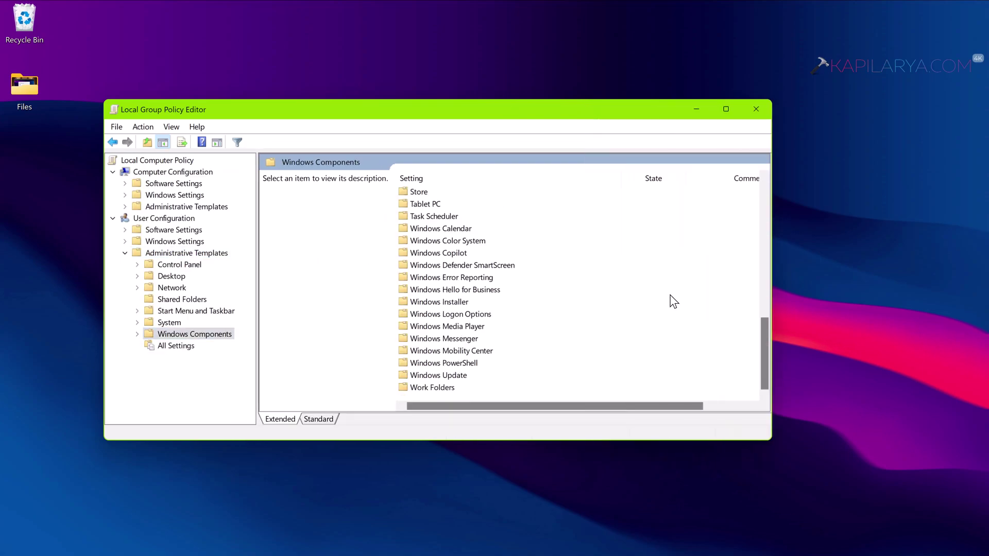
{"action": "double_click", "coordinate": [438, 253]}
{"action": "left_click", "coordinate": [420, 194]}
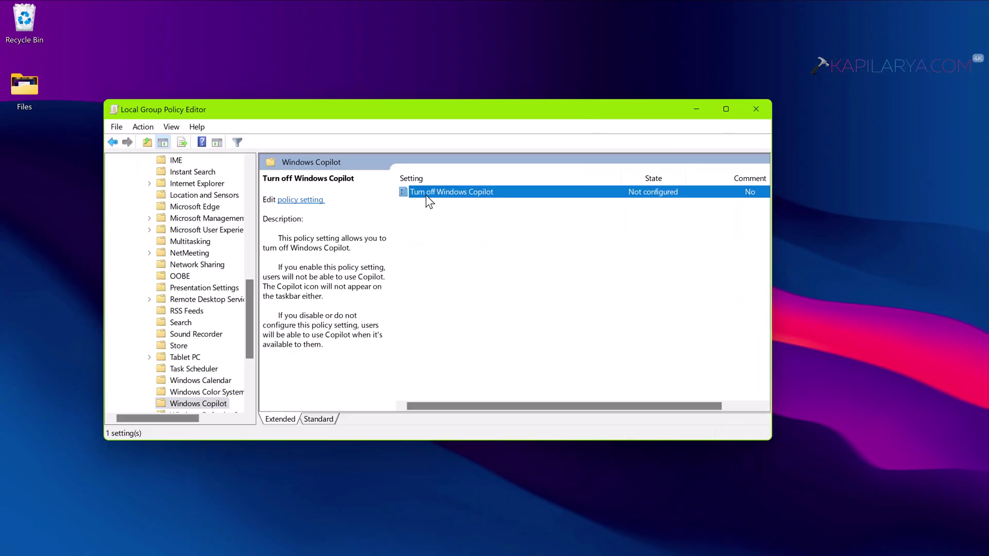
- Set the Turn off Windows Copilot policy to Enabled, apply it, and exit the editor
{"action": "double_click", "coordinate": [462, 191]}
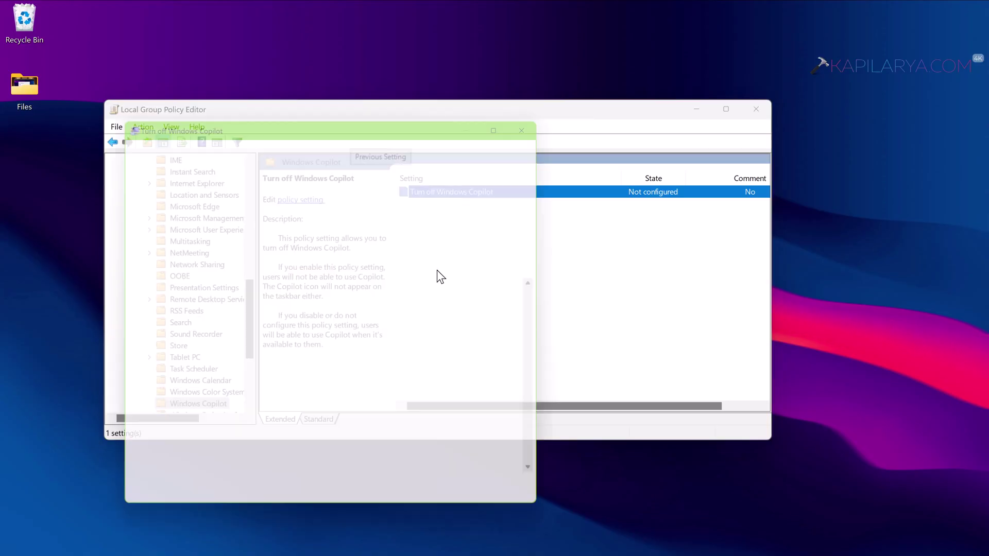
{"action": "left_click_drag", "start_coordinate": [279, 130], "coordinate": [409, 109]}
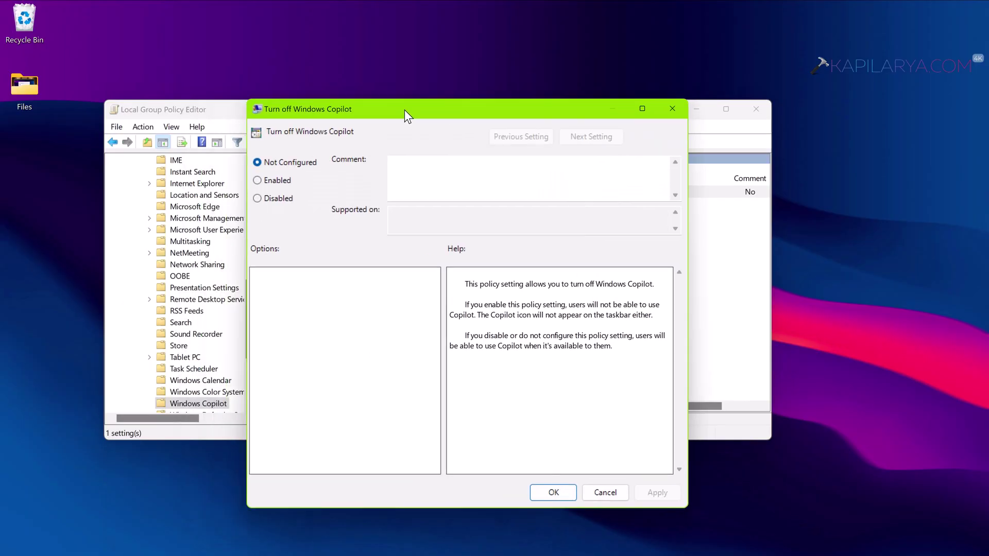
{"action": "left_click", "coordinate": [264, 176]}
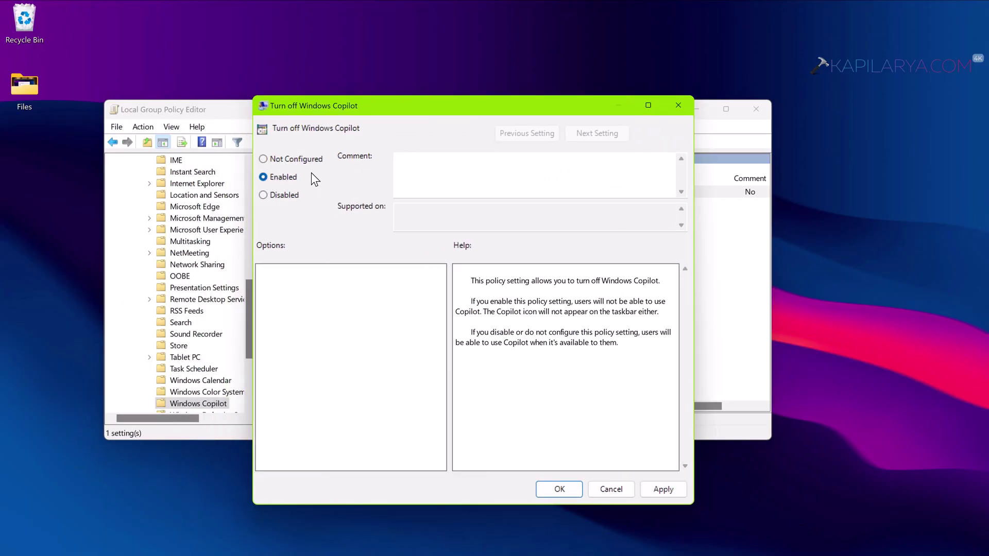
{"action": "left_click", "coordinate": [663, 488]}
{"action": "left_click", "coordinate": [560, 489]}
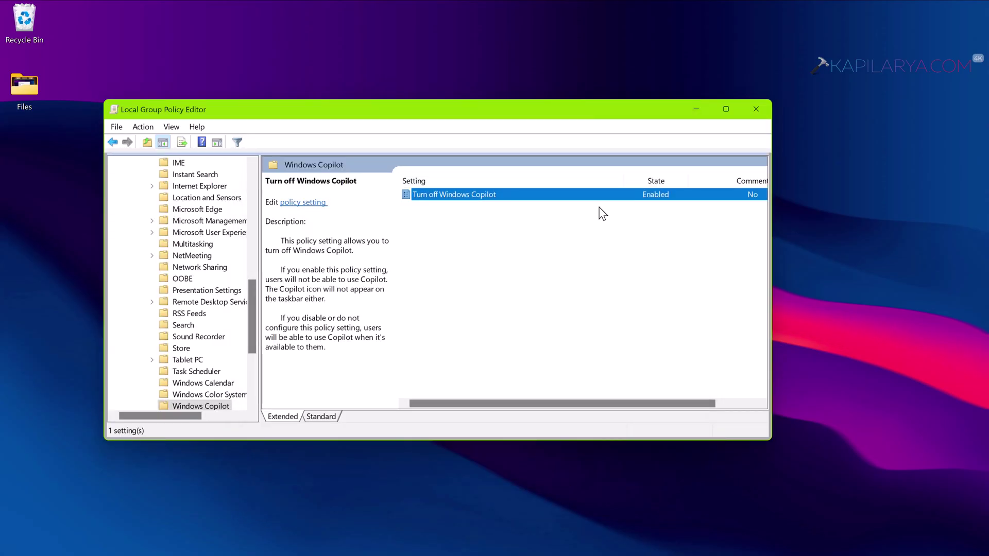
{"action": "left_click", "coordinate": [674, 205]}
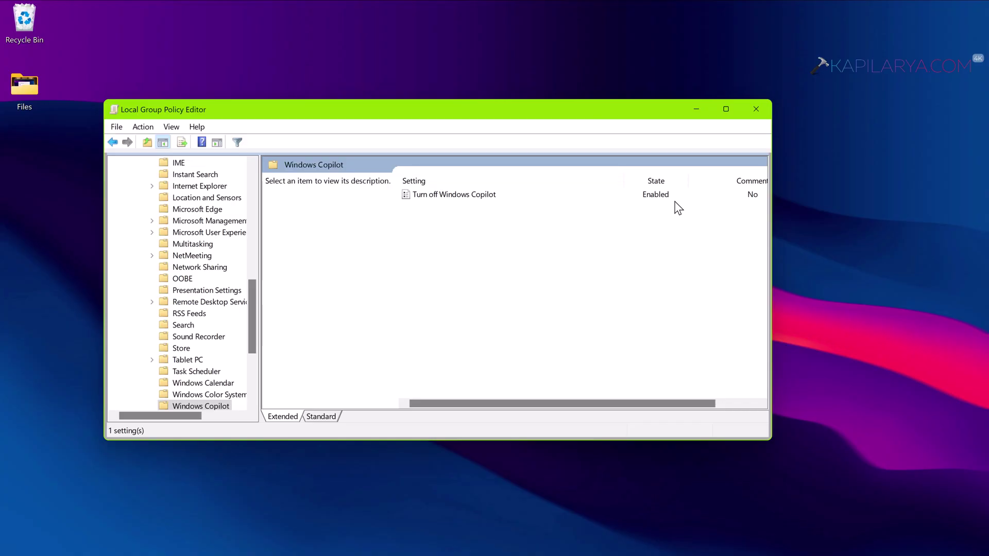
{"action": "left_click", "coordinate": [757, 109]}
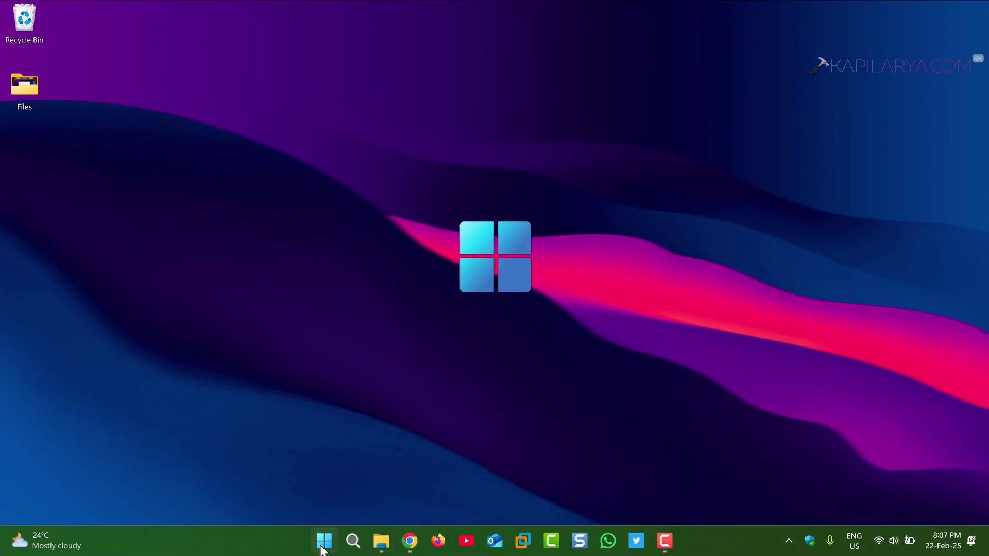
- Run 'gpupdate /force' from the Win+X Run dialog
{"action": "right_click", "coordinate": [323, 541]}
{"action": "left_click", "coordinate": [299, 460]}
{"action": "type", "text": "gp"}
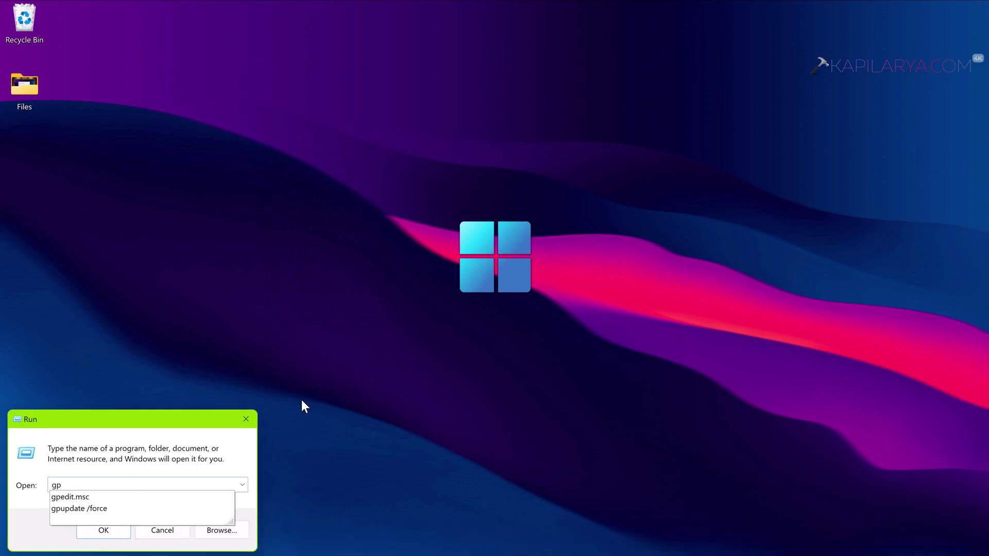
{"action": "key", "text": "Down"}
{"action": "key", "text": "Down"}
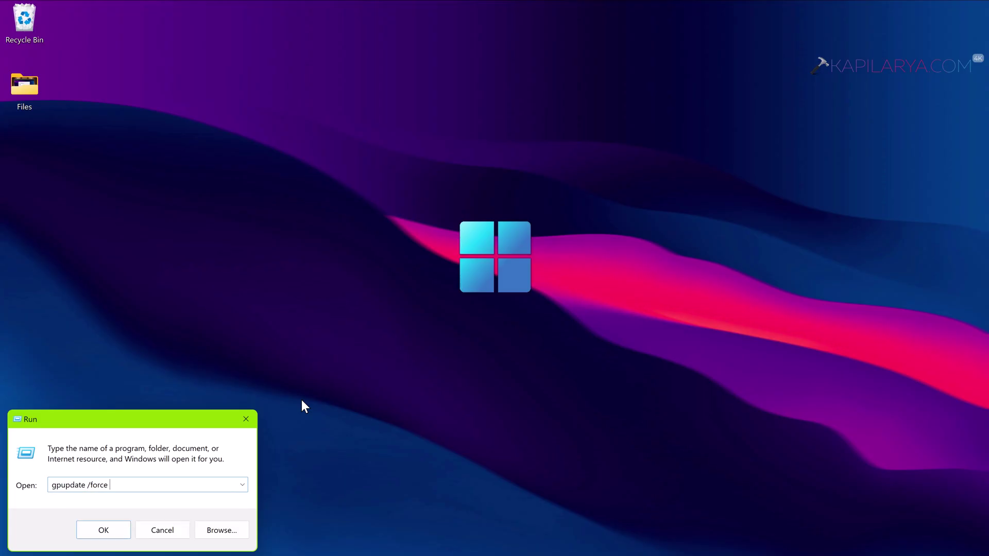
{"action": "key", "text": "Return"}
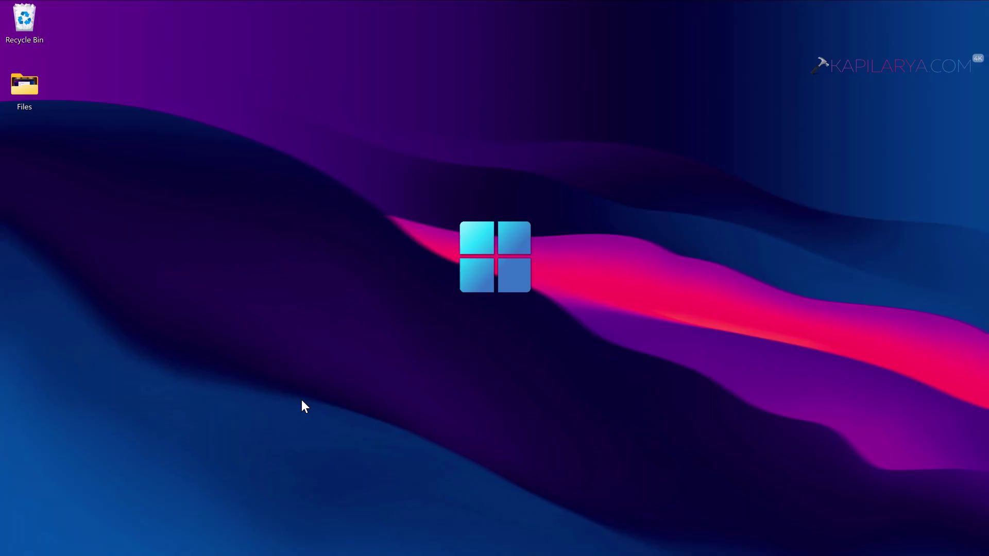